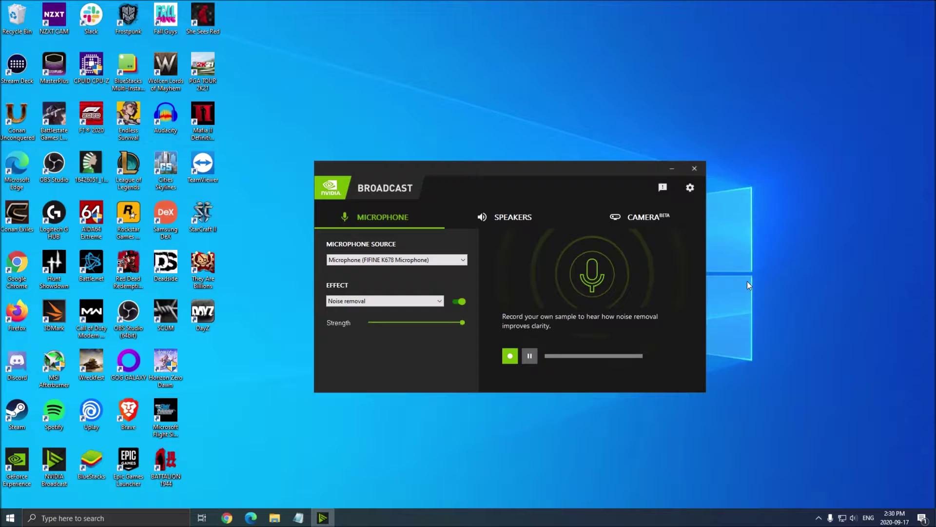
Step: Set up the FIFINE K678 microphone as source with the Noise removal effect at maximum strength
drag(492, 175, 489, 177)
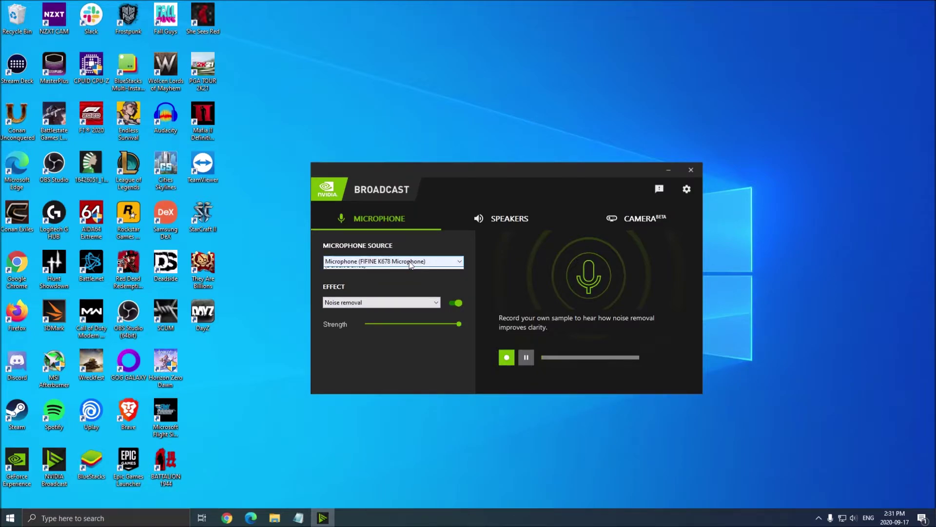
click(382, 266)
click(445, 260)
click(355, 303)
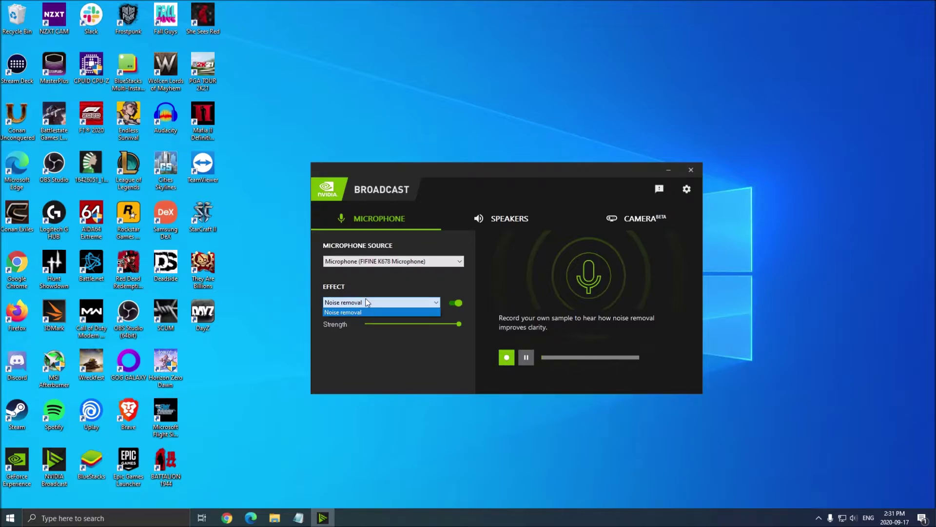
click(350, 313)
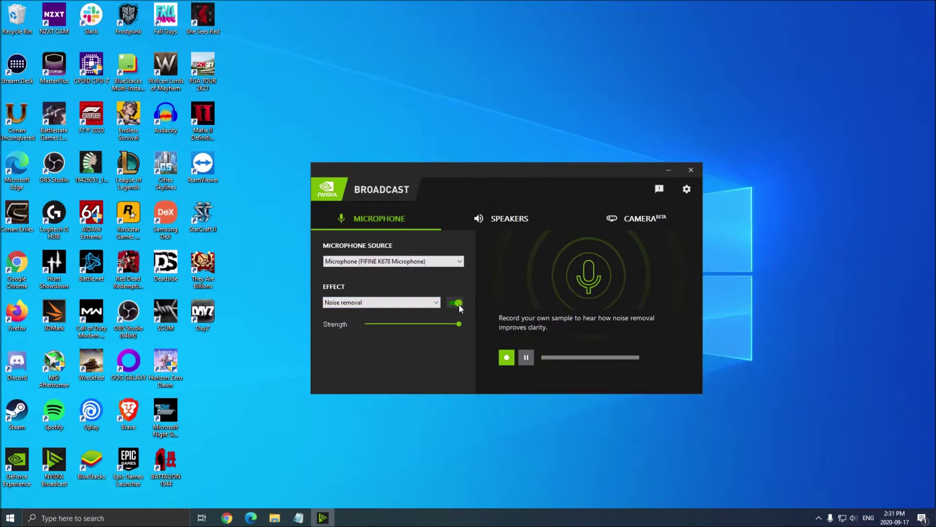
drag(459, 324, 506, 314)
Step: Test speaker noise removal by enabling it, playing the Air conditioning.wav sample and switching the effect off again
click(512, 223)
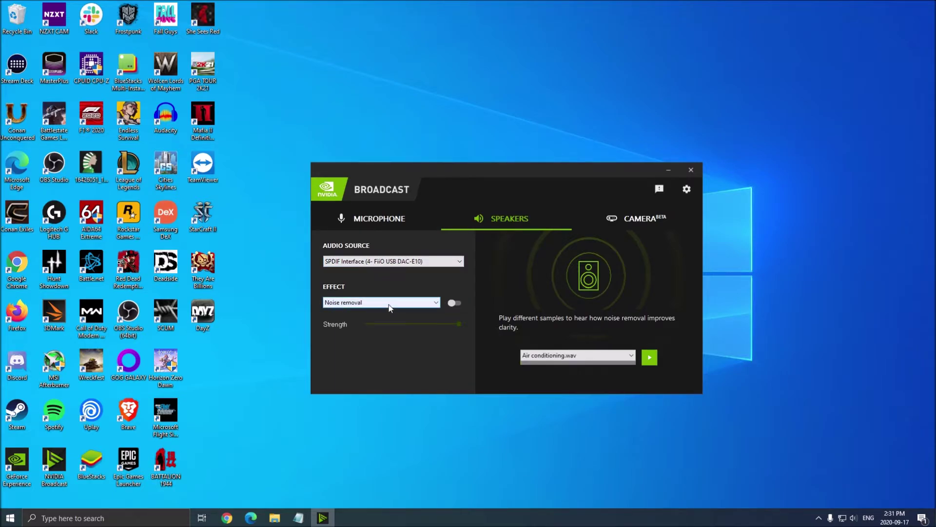
click(454, 303)
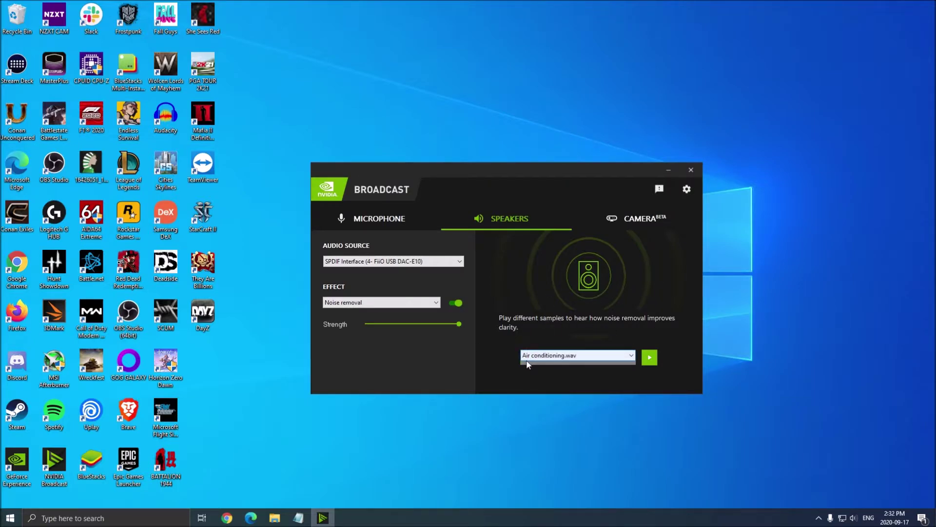
click(650, 357)
click(454, 303)
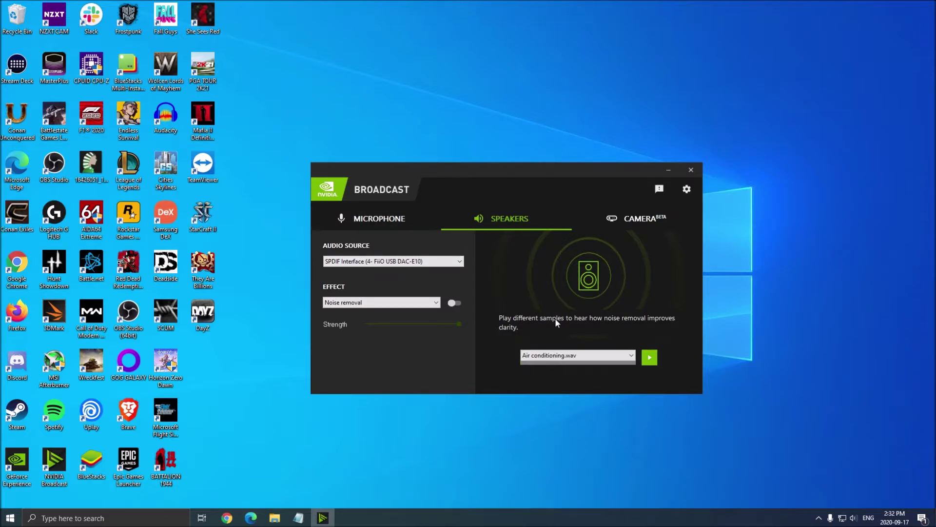
Step: Enable the Background blur effect for the camera and lower its strength to about 15% of the range
click(636, 224)
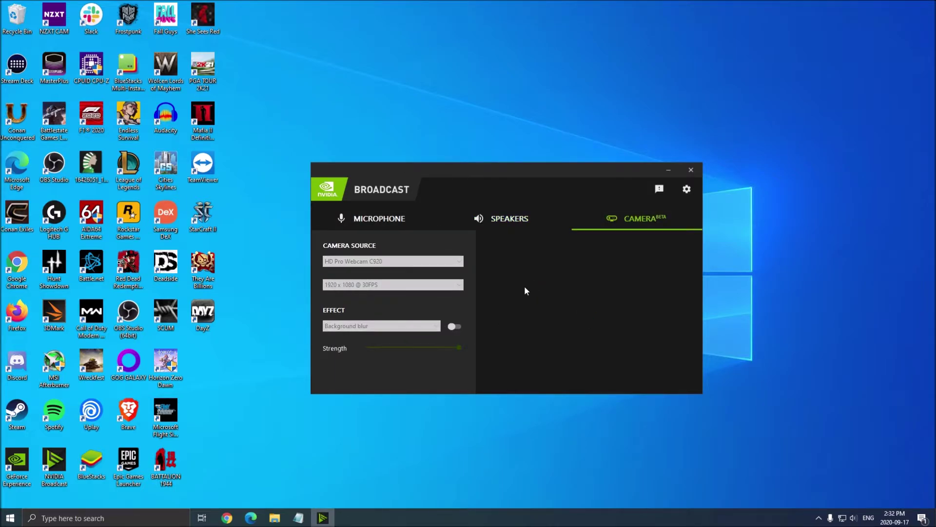
drag(501, 168, 494, 149)
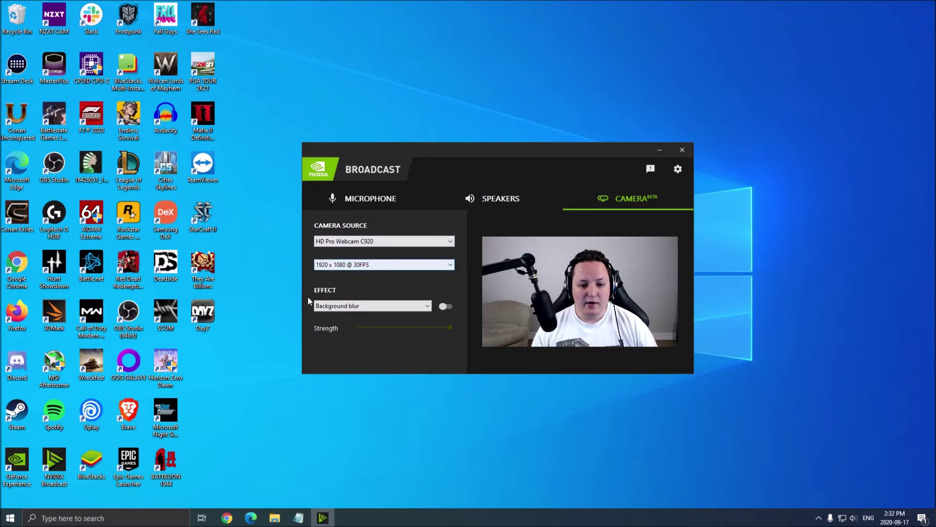
click(349, 307)
click(322, 315)
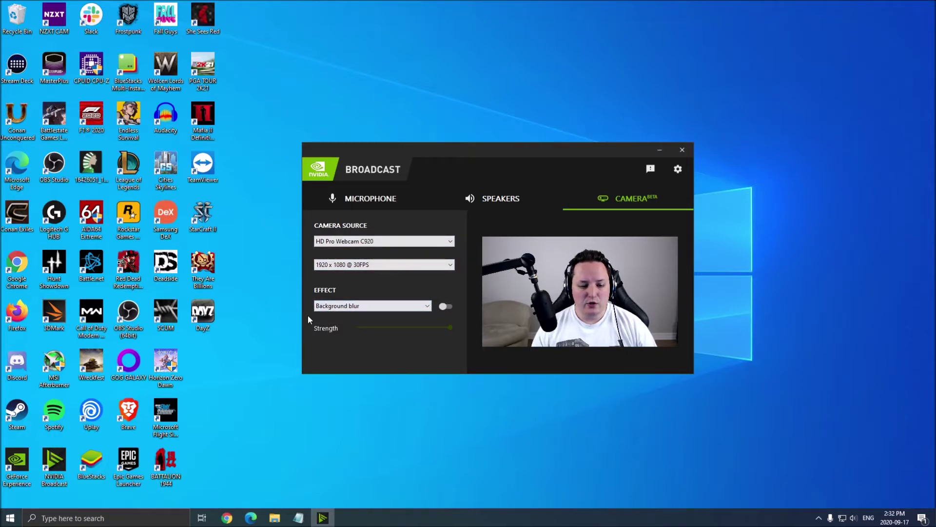
click(447, 306)
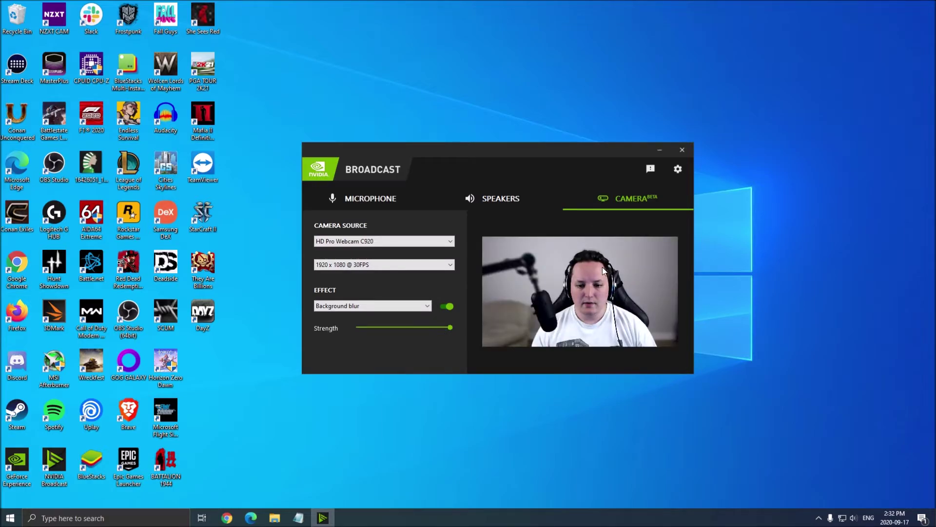
drag(449, 326, 371, 328)
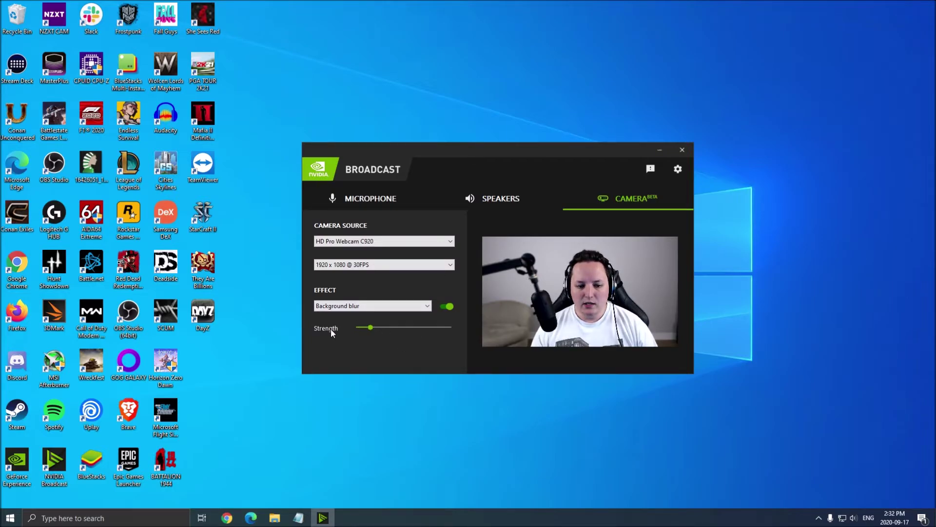
click(354, 312)
click(354, 308)
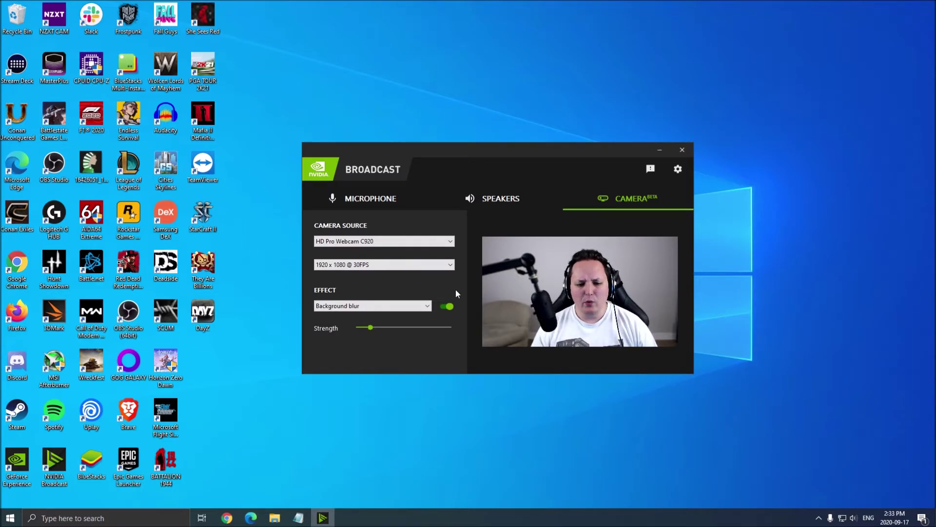
Step: Try the Background removal effect on the camera, followed by the Background replacement effect
click(367, 314)
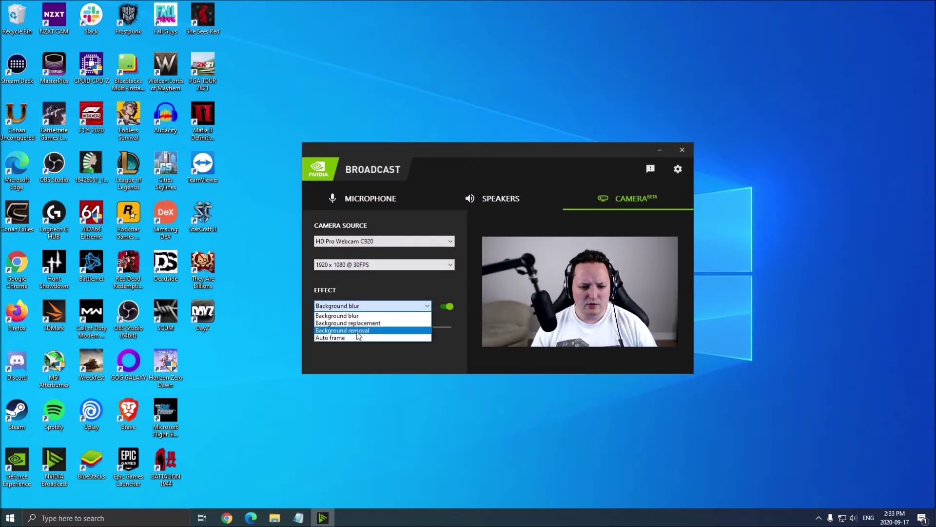
click(360, 332)
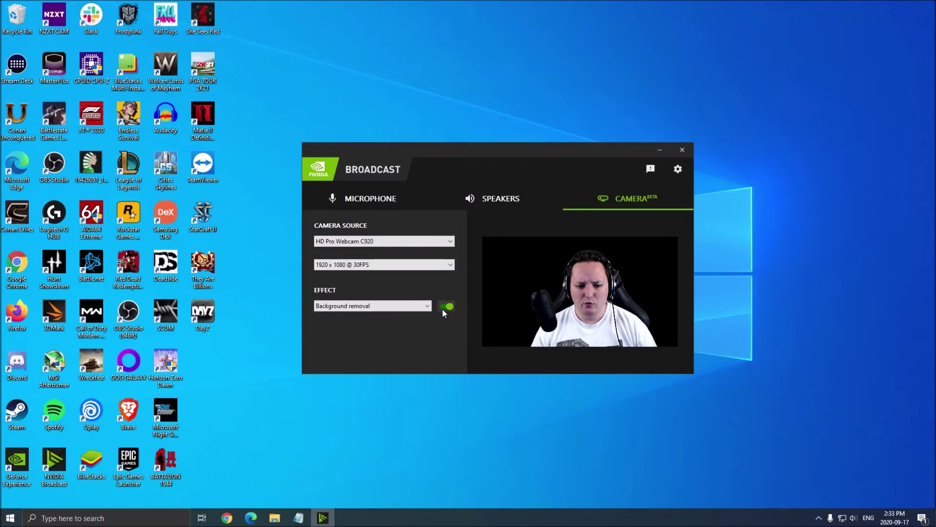
click(373, 308)
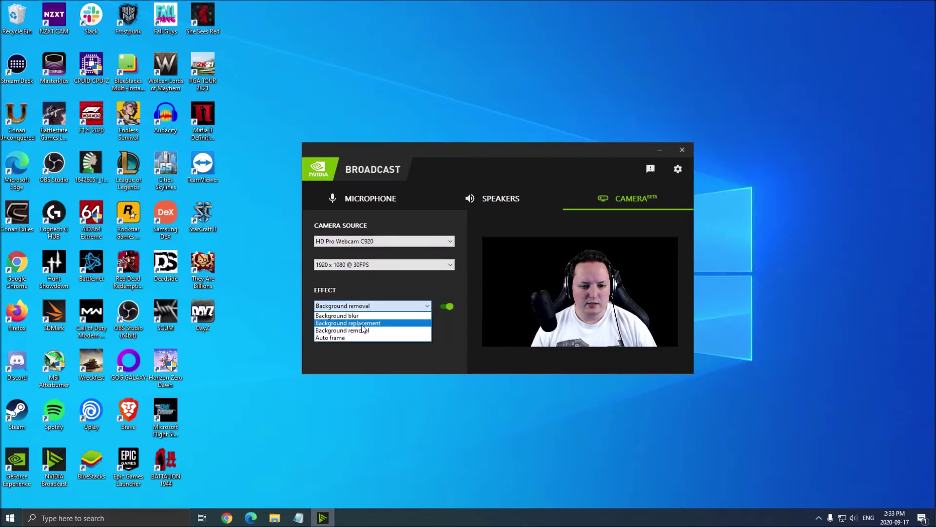
click(385, 323)
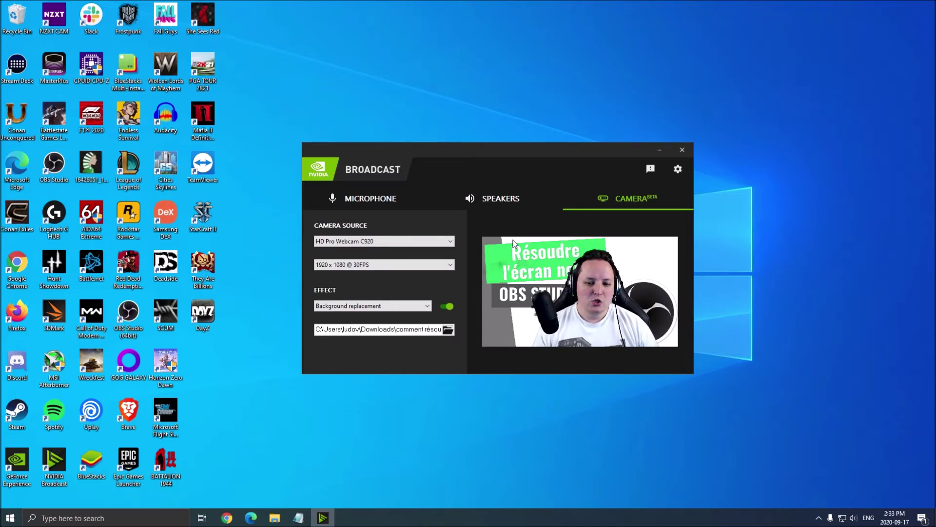
Step: Try the Auto frame effect on the camera and return to Background blur
click(386, 308)
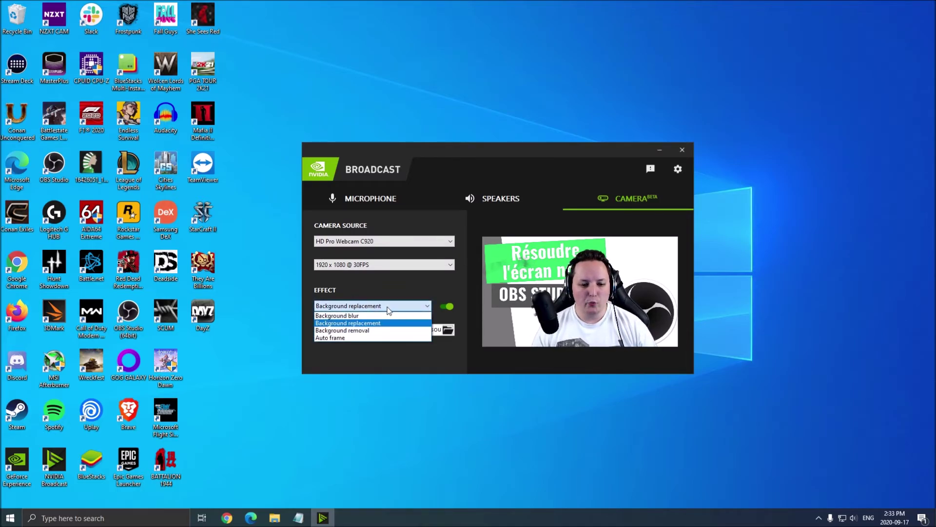
click(344, 339)
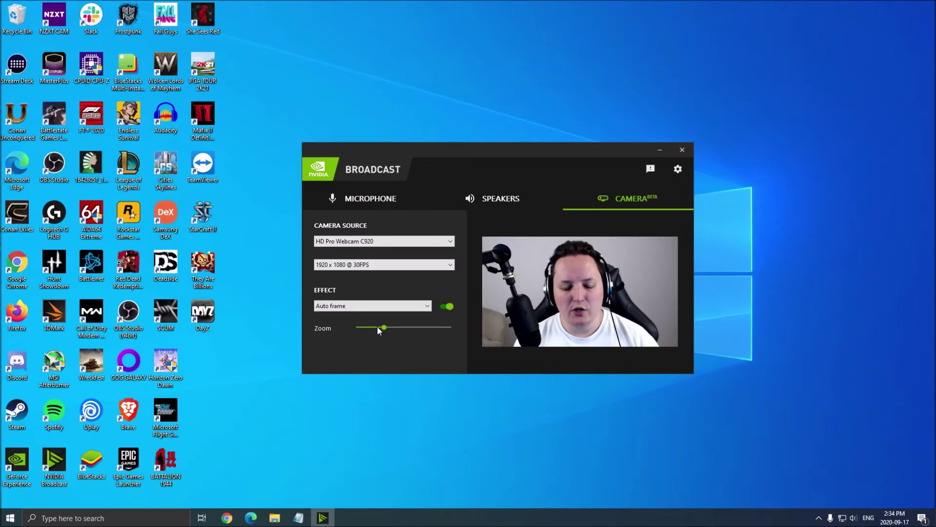
click(359, 307)
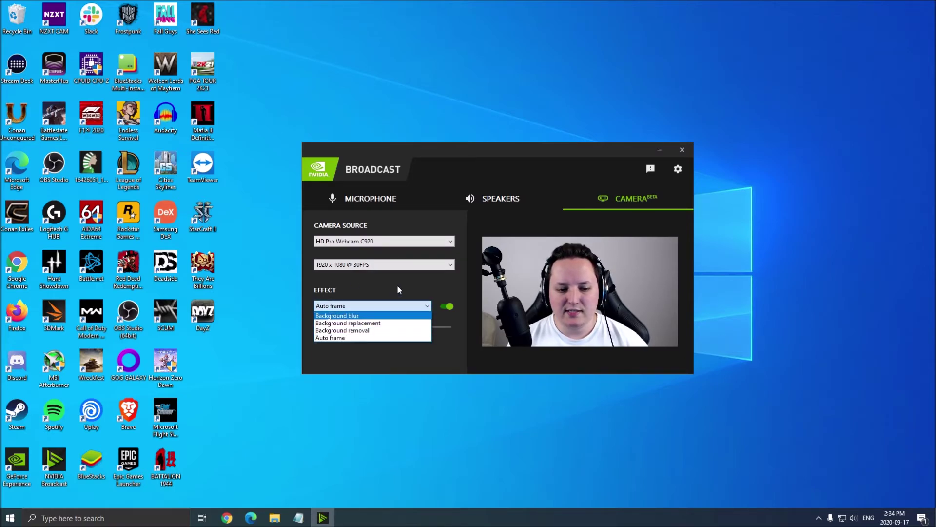
click(431, 285)
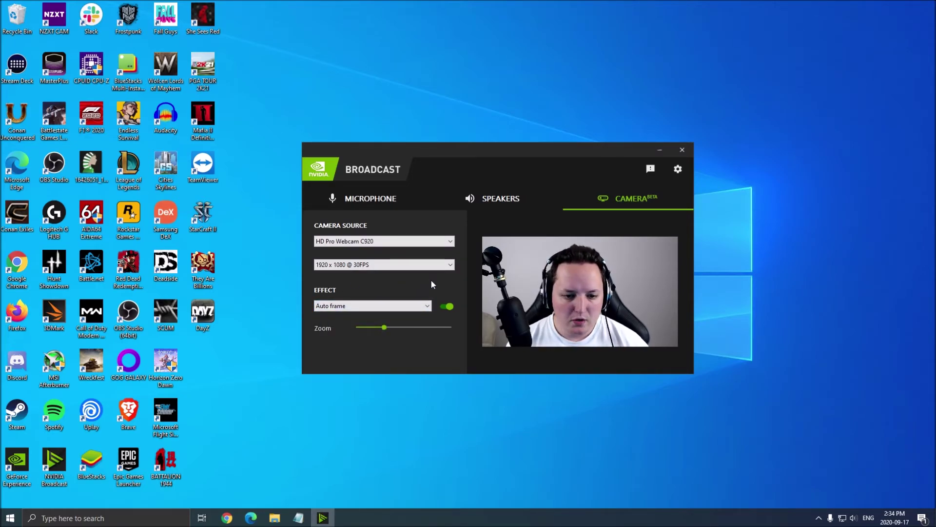
click(385, 311)
click(368, 316)
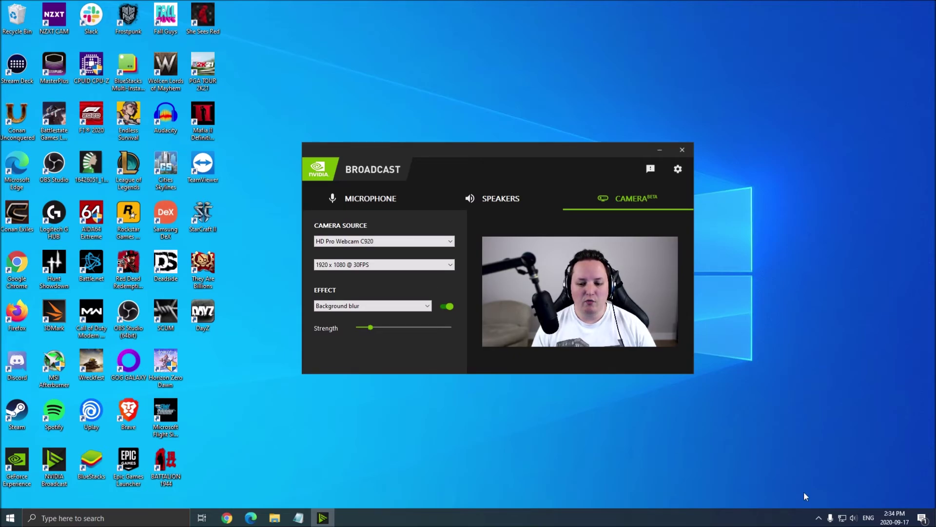
Step: Close the Broadcast window, turn off its camera effects from the system tray and reopen the window
click(682, 149)
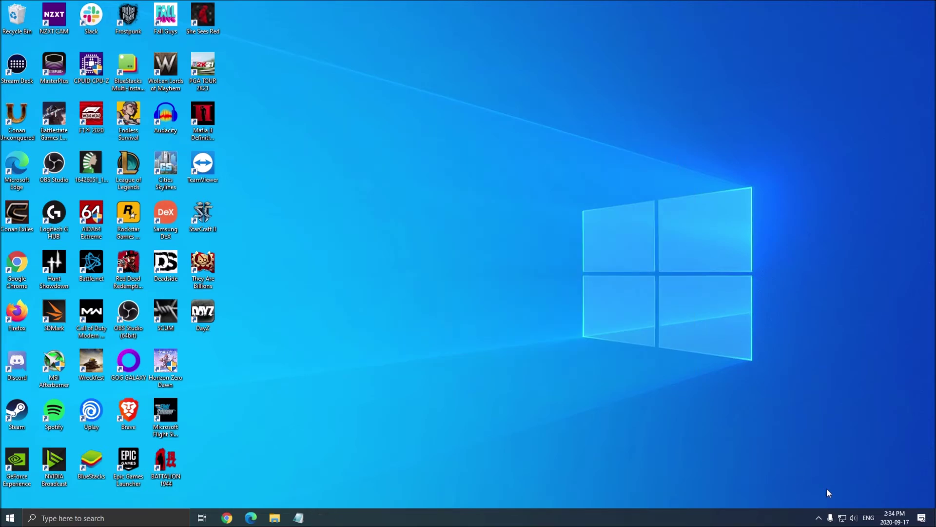
click(819, 518)
right_click(791, 505)
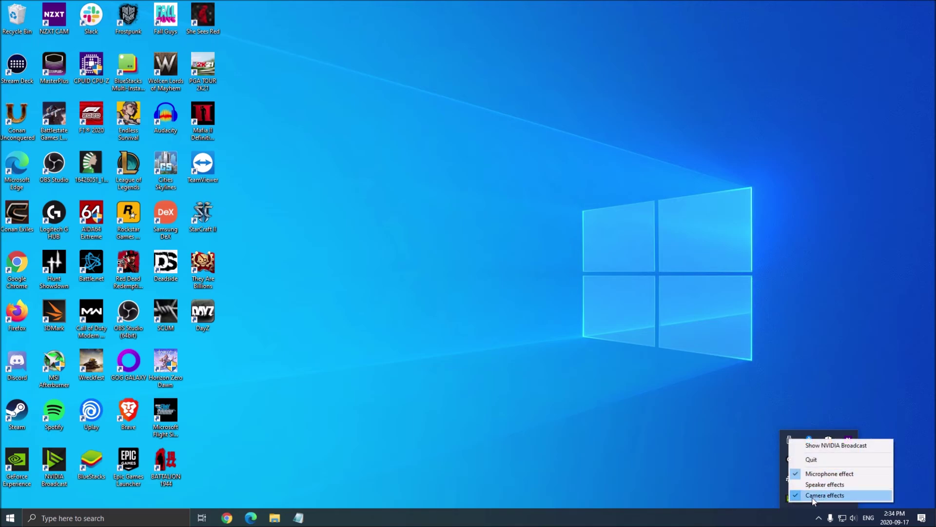
click(813, 496)
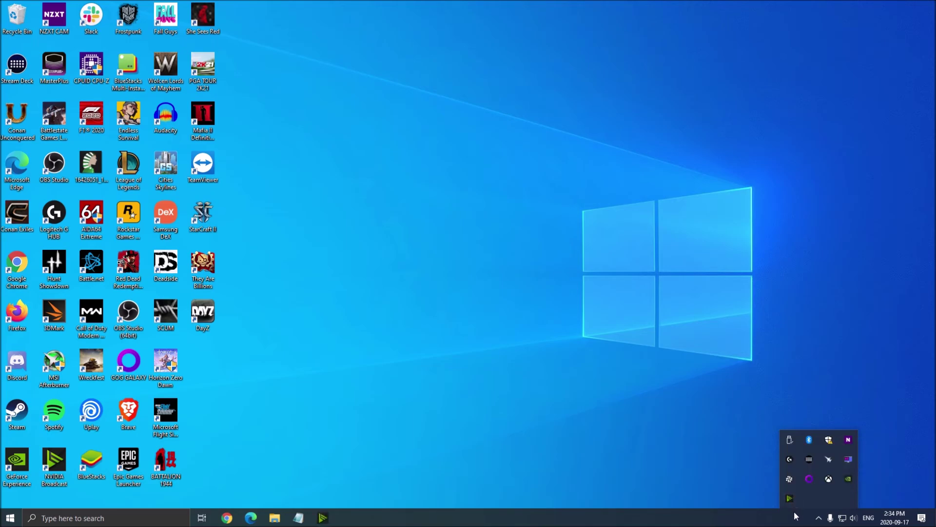
click(322, 518)
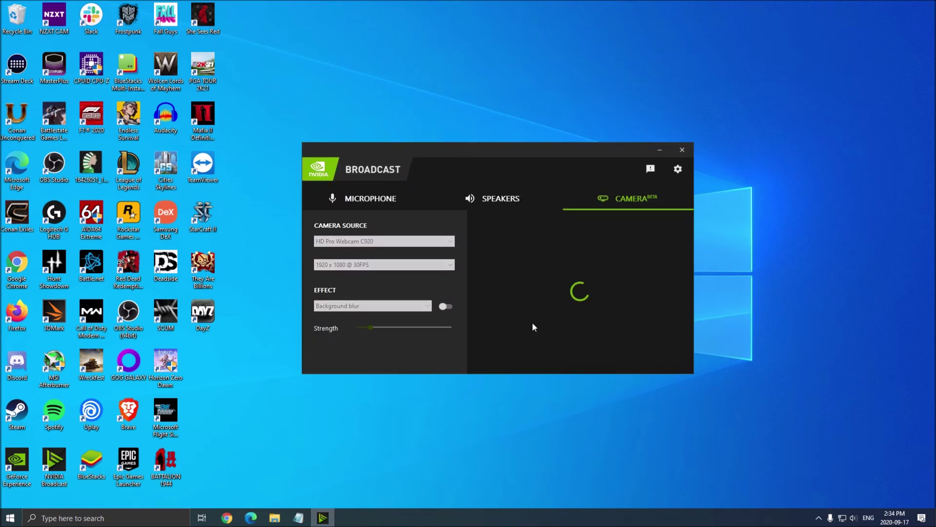